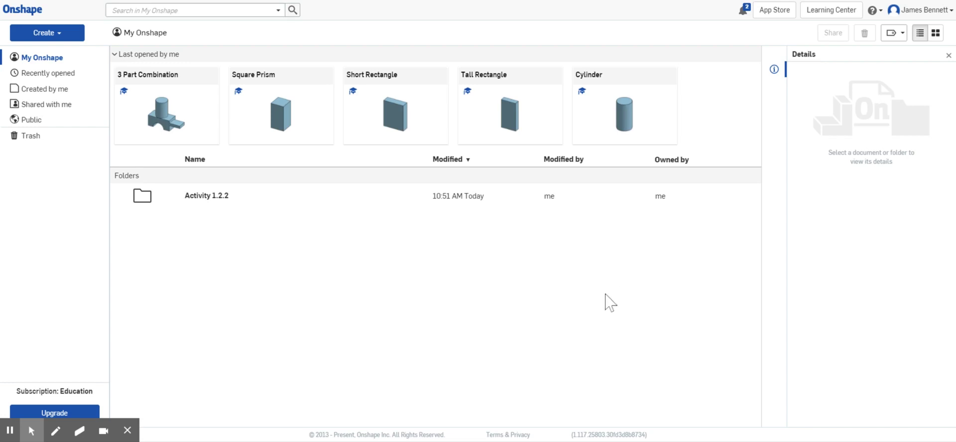
- Create a new Onshape document named 'Template'
click(63, 33)
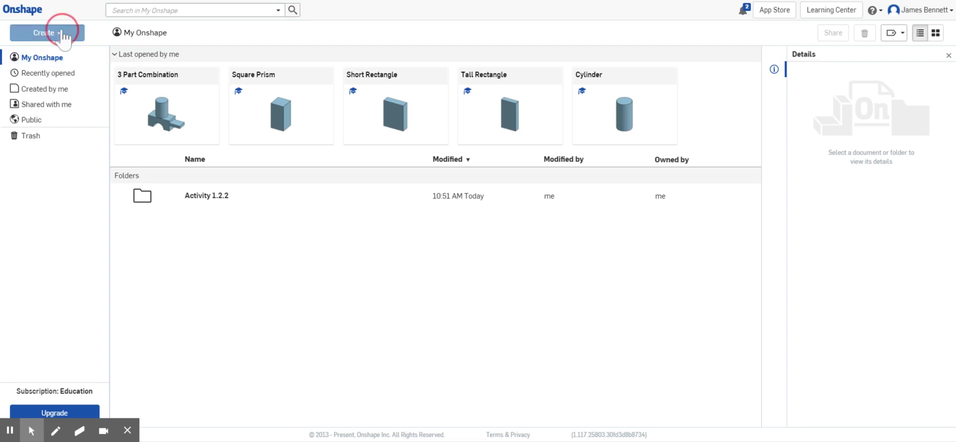
click(59, 51)
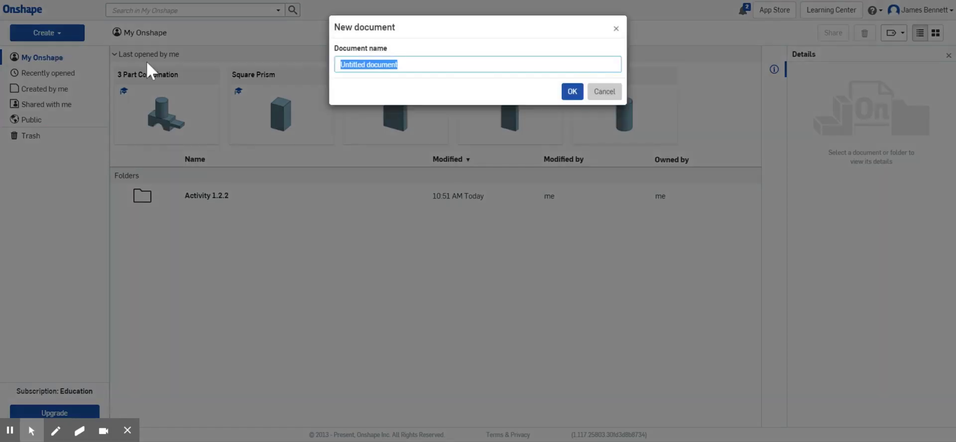
text(Template)
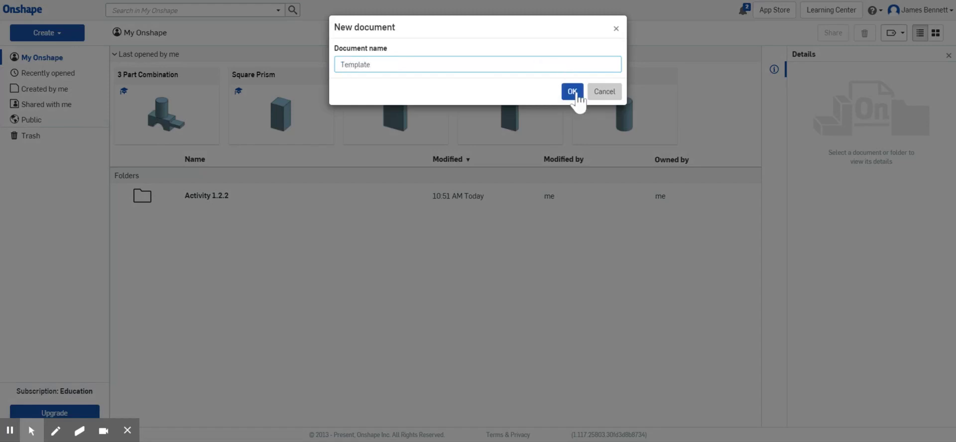
click(572, 92)
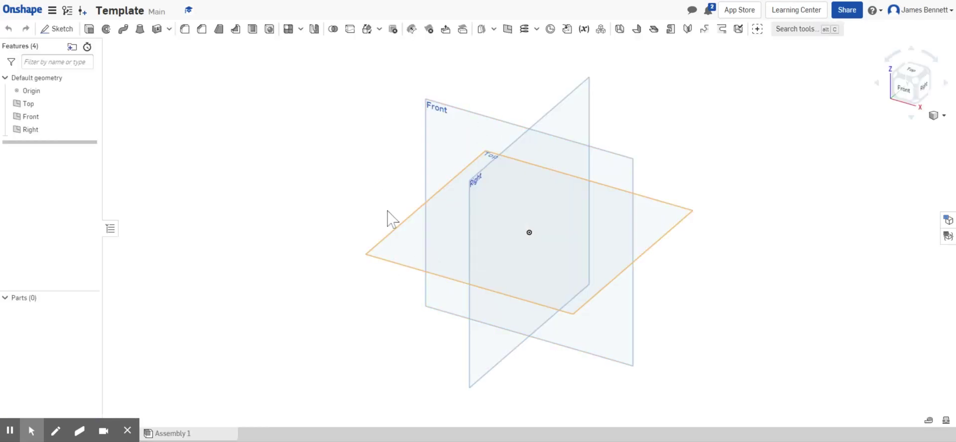
- Start a new drawing from a custom template
click(128, 430)
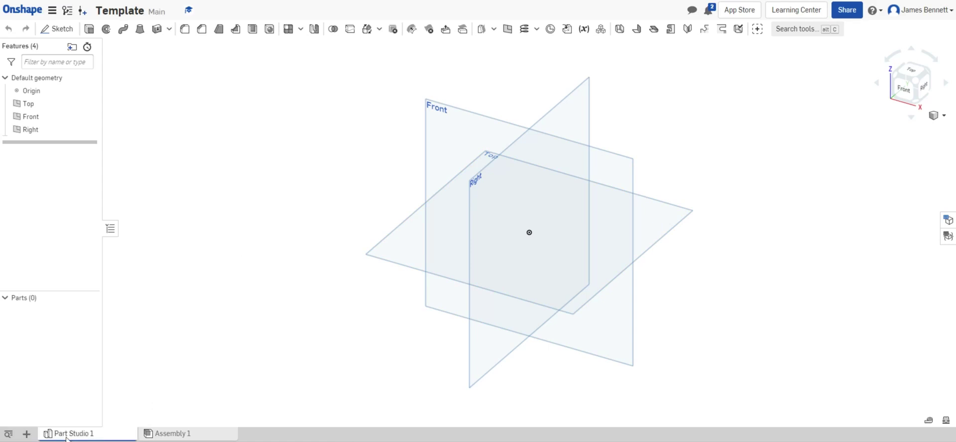
click(27, 434)
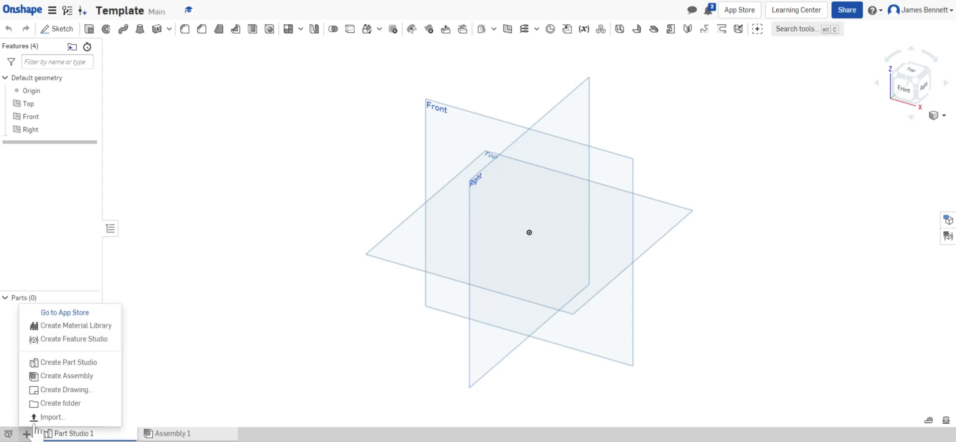
click(47, 390)
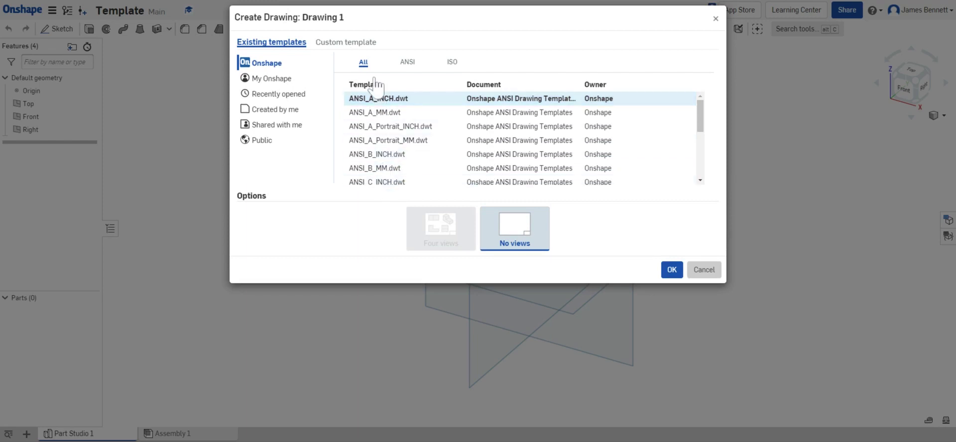
click(339, 42)
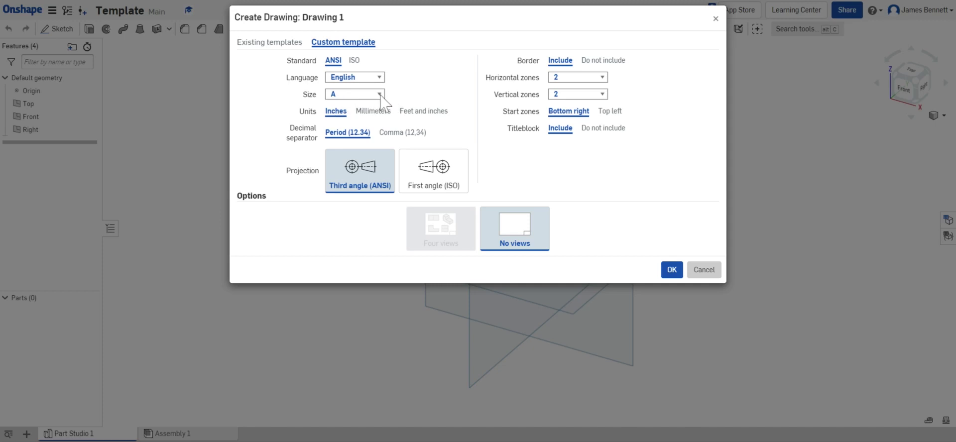
- Keep sheet size A, set 4 horizontal and 4 vertical zones, and exclude the title block
click(380, 95)
click(404, 96)
click(602, 77)
click(599, 93)
click(579, 140)
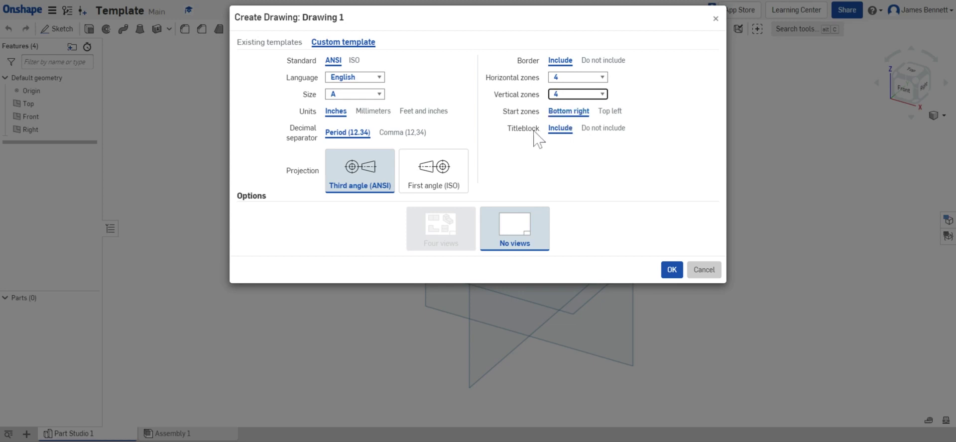
click(593, 129)
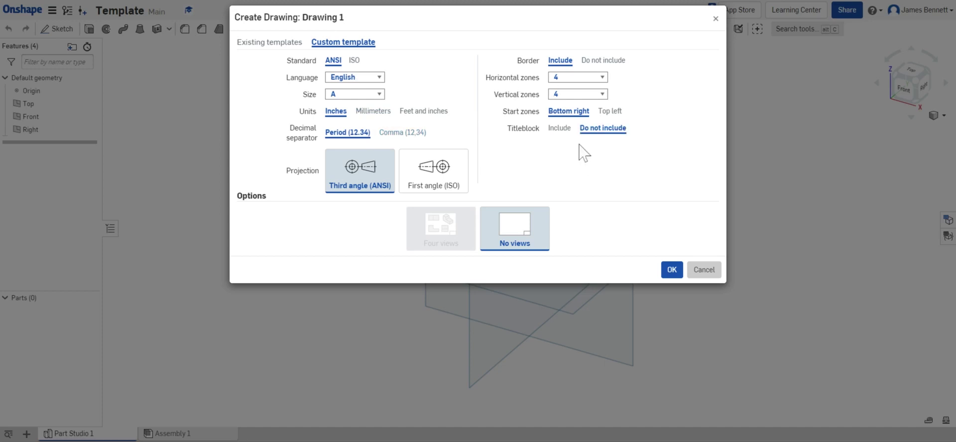
- Create Drawing 1 and dismiss the part selection without inserting a view
click(671, 273)
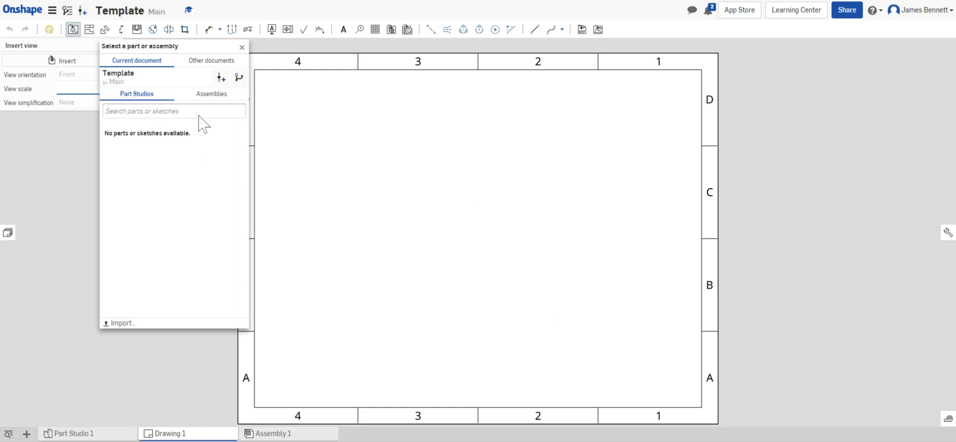
click(243, 47)
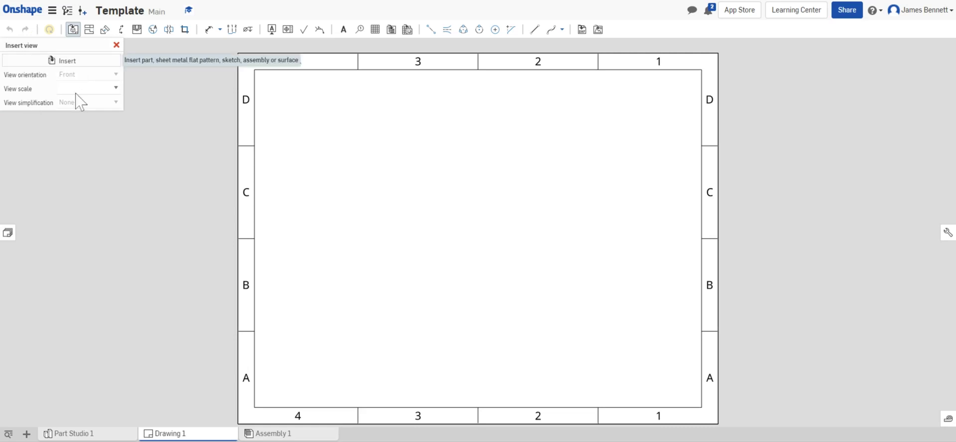
- Place a 2-row, 3-column table near the bottom border of the sheet
click(54, 60)
click(377, 30)
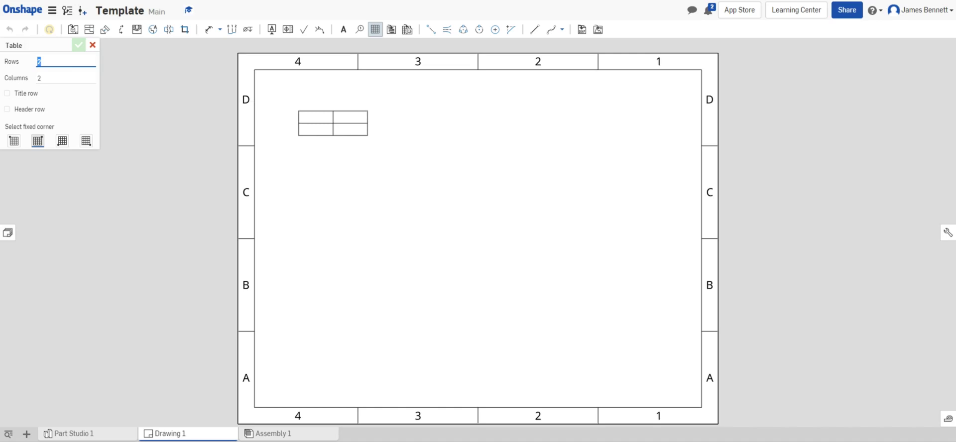
click(41, 78)
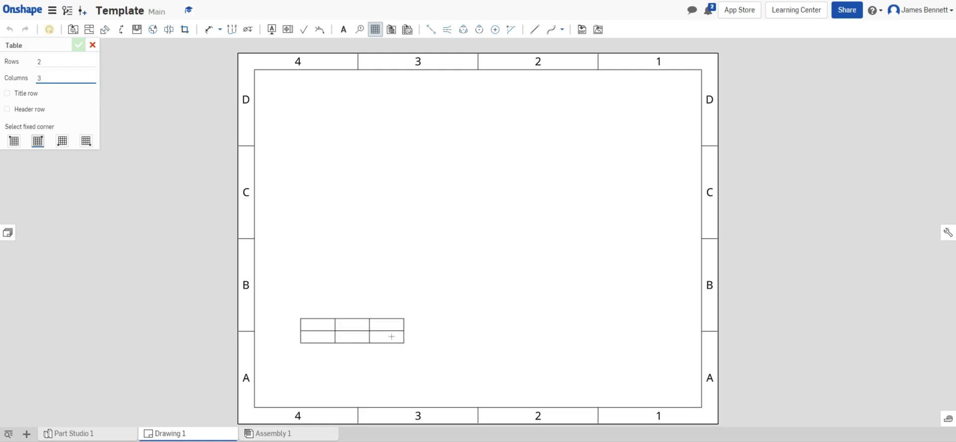
click(375, 365)
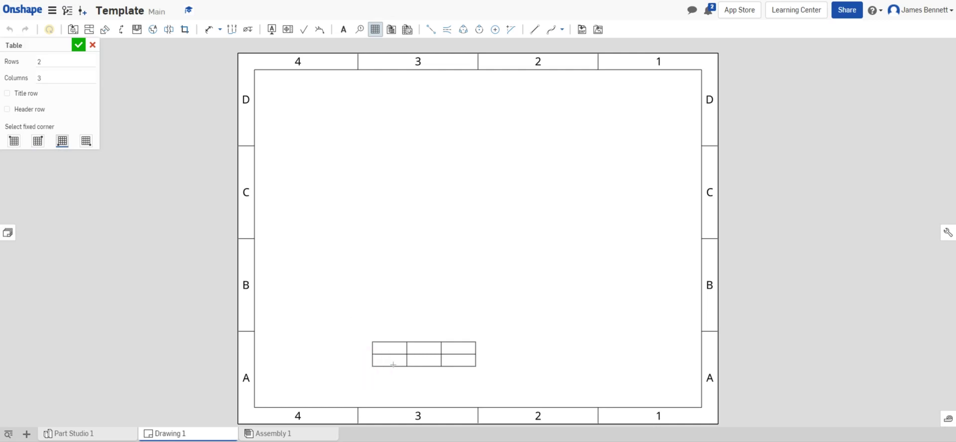
click(398, 349)
- Anchor the table at the border's bottom-left corner and stretch it to the right border
click(78, 45)
double_click(405, 351)
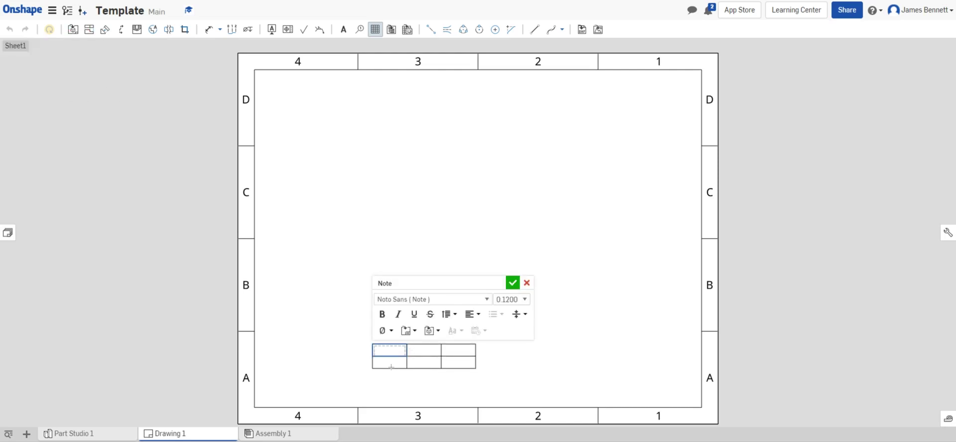
click(391, 367)
click(372, 369)
click(372, 369)
drag(371, 370, 255, 407)
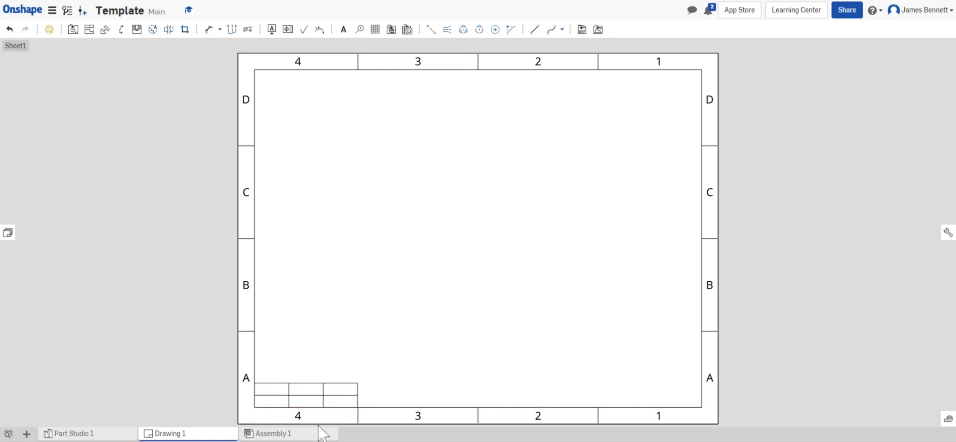
click(308, 402)
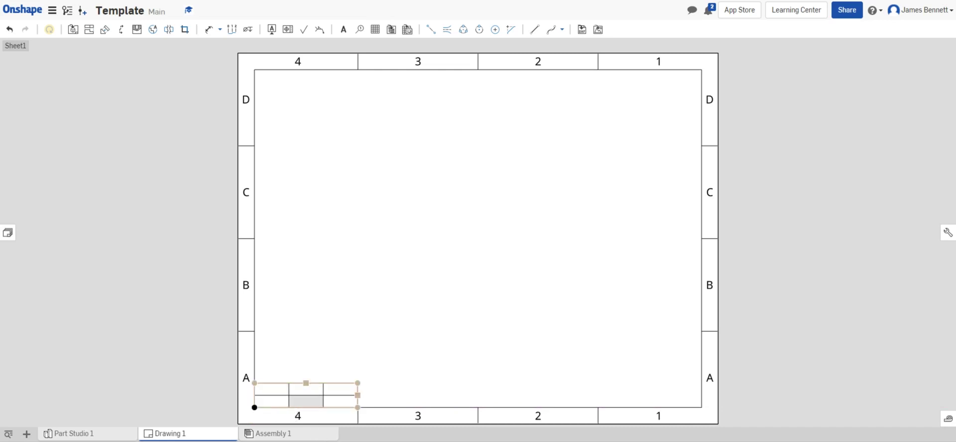
mouse_move(358, 395)
mouse_down()
mouse_move(710, 388)
mouse_move(701, 390)
mouse_up()
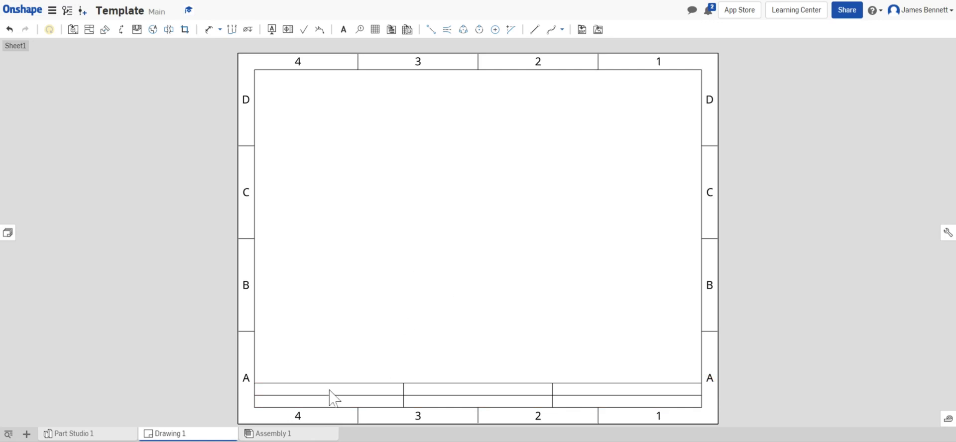
- Enter 'NAME:' followed by the Drawing drawn by property in the top-left cell
click(301, 398)
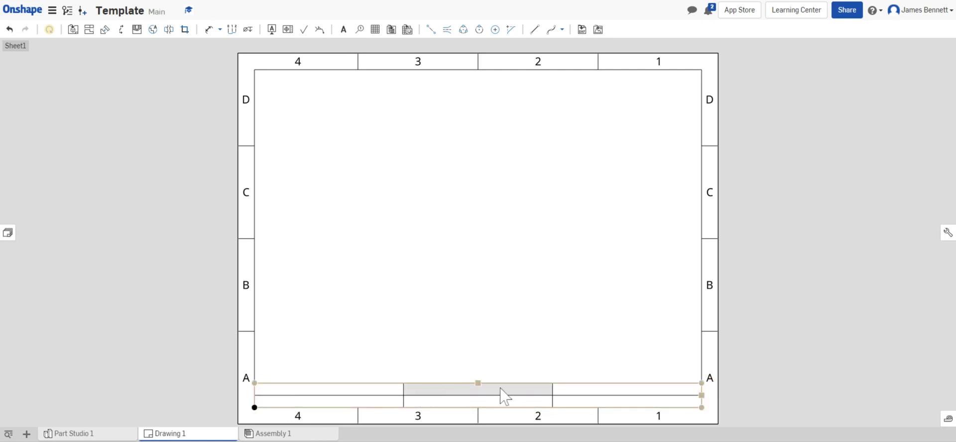
click(341, 209)
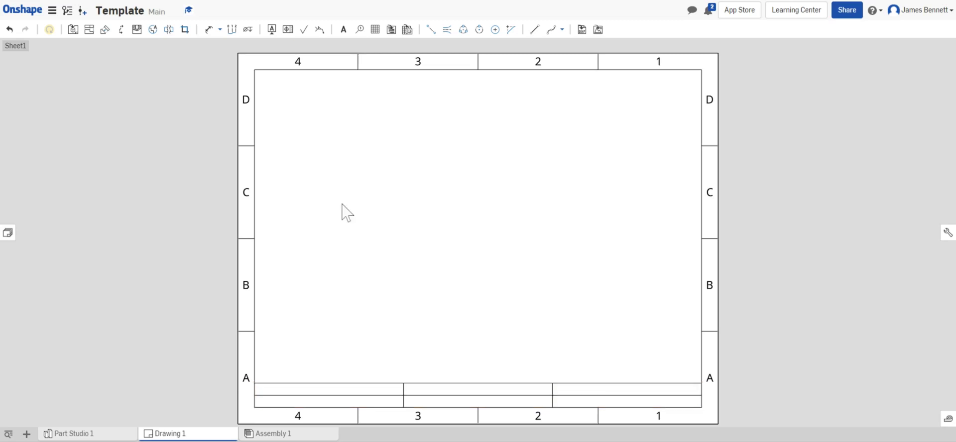
click(290, 395)
double_click(272, 391)
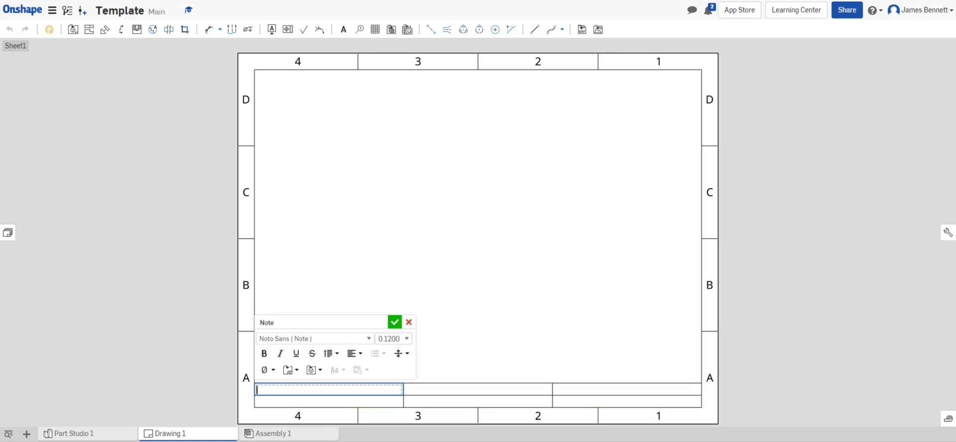
text(NAME:)
click(290, 370)
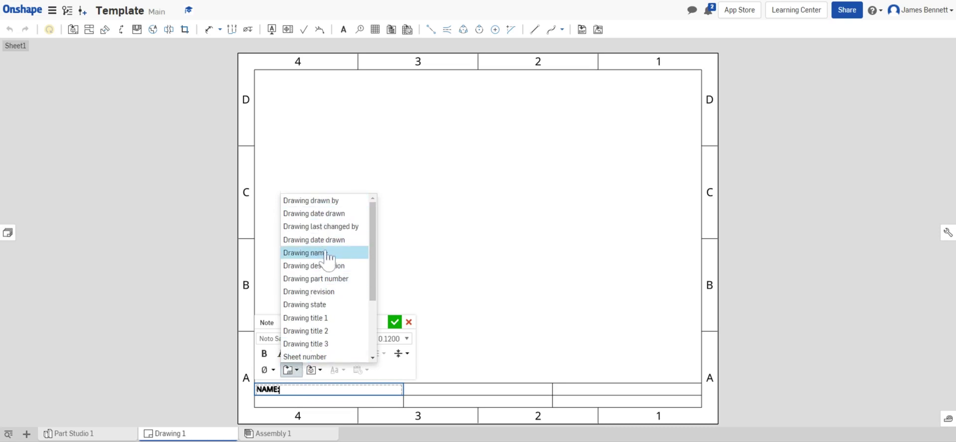
click(336, 202)
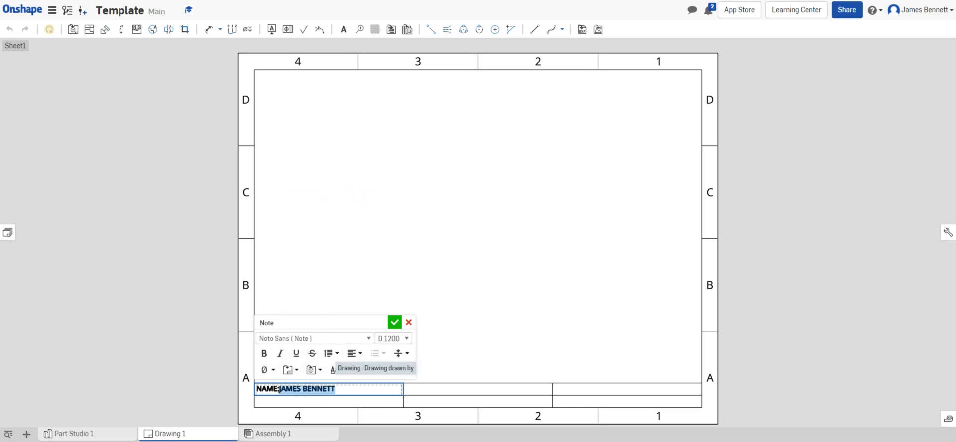
- Enter 'DATE:' plus the date-drawn property (08/18/2020) in the cell below NAME
click(284, 404)
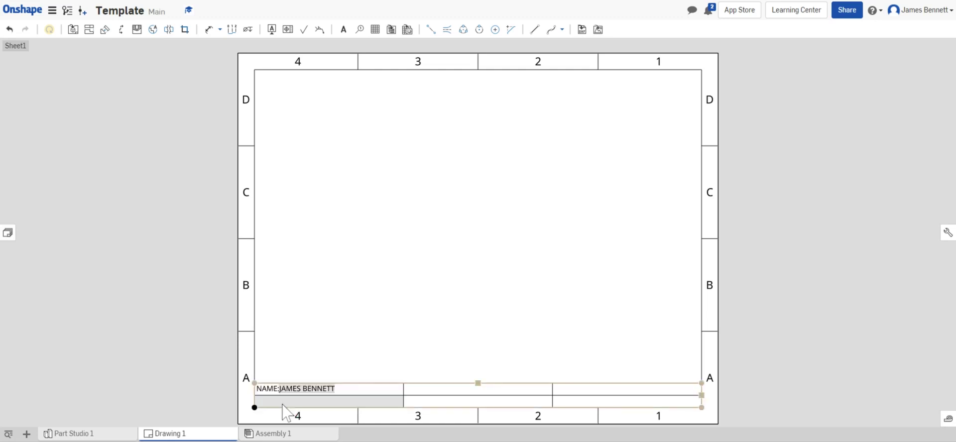
click(282, 399)
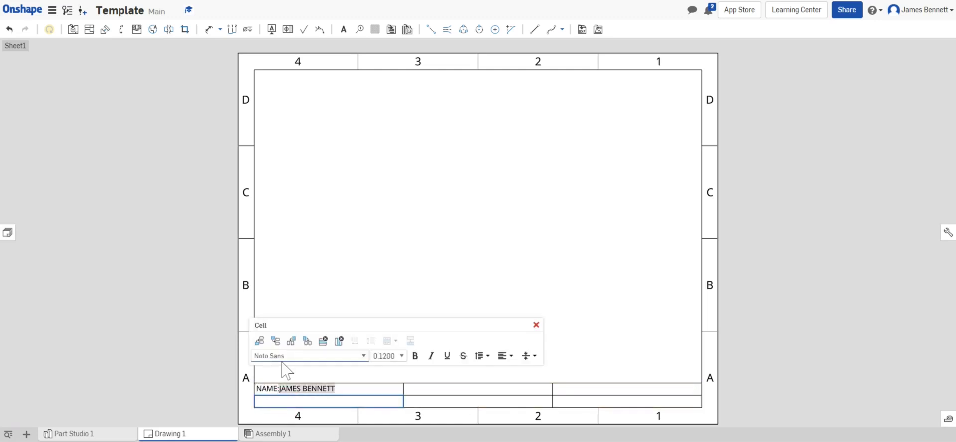
click(278, 402)
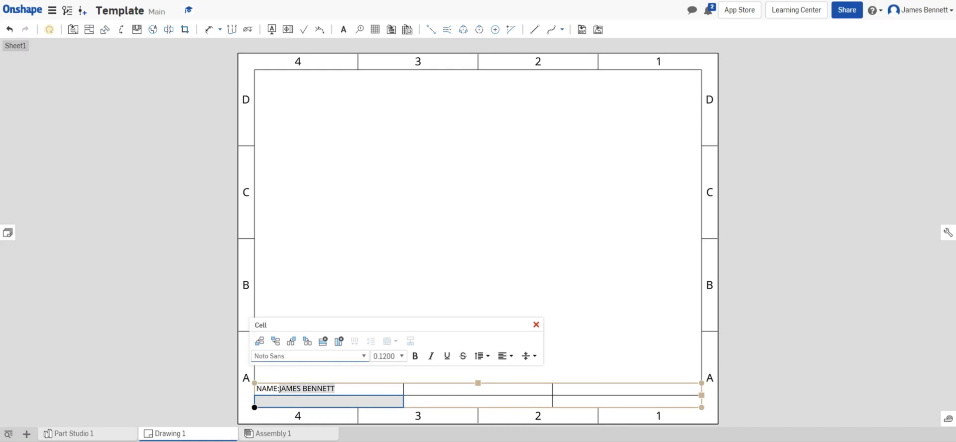
double_click(275, 402)
text(DATE:)
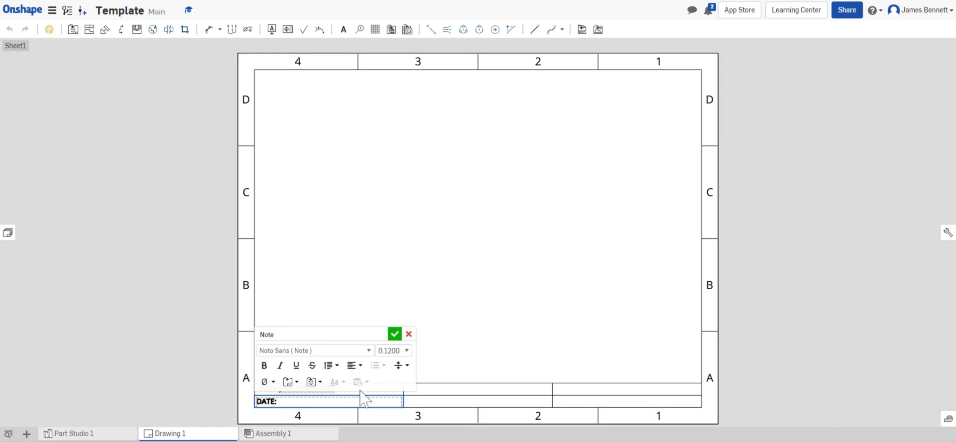
click(297, 387)
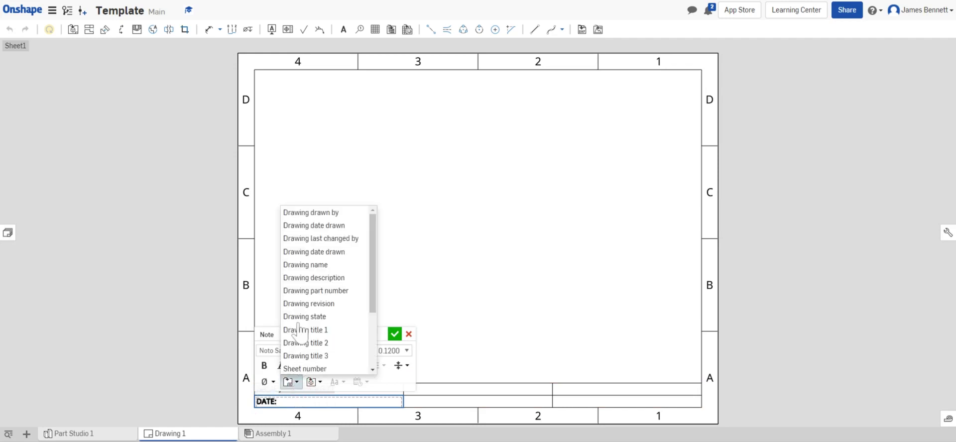
click(314, 226)
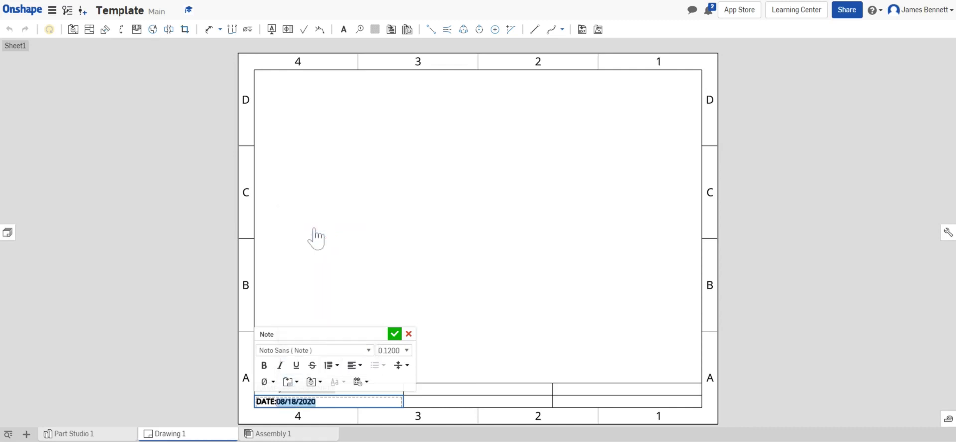
click(394, 334)
click(301, 391)
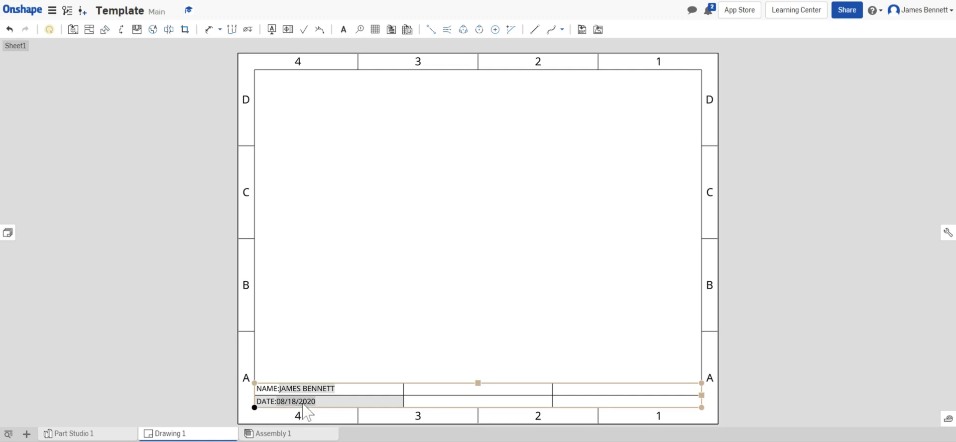
- Enter 'TITLE:' with a linked sheet-name property in the top-middle cell
key(Escape)
click(478, 389)
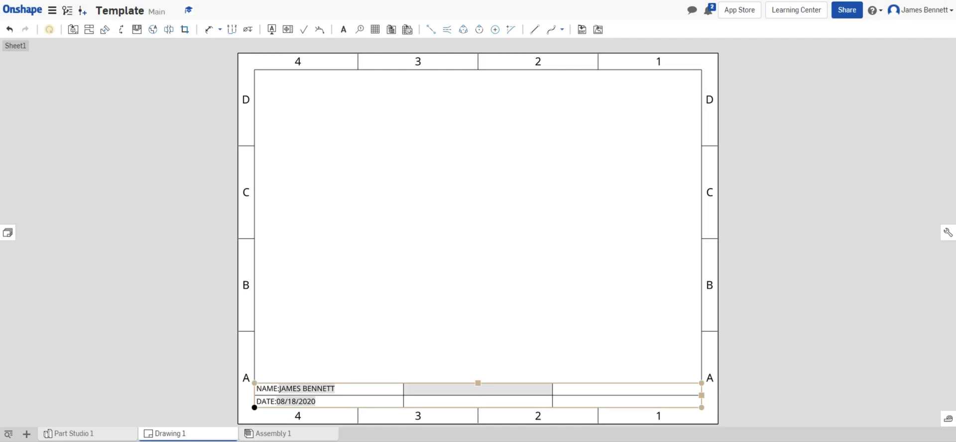
double_click(424, 391)
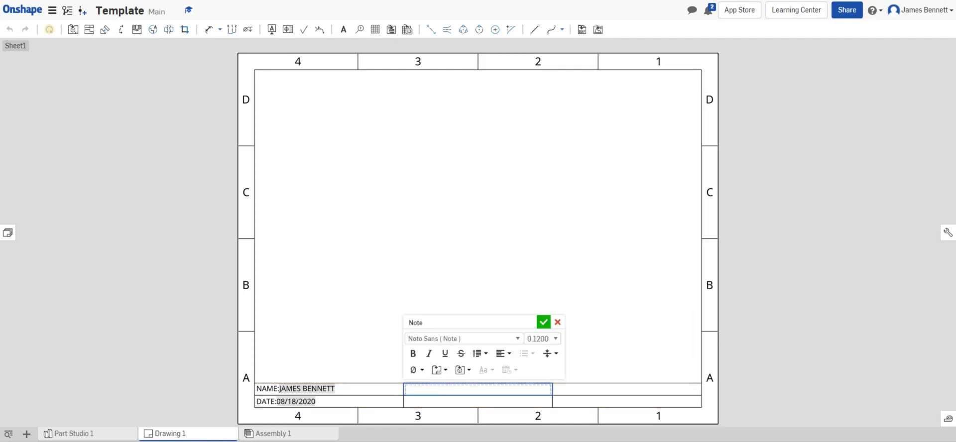
text(Title)
key(BackSpace)
key(BackSpace)
key(BackSpace)
text(TITLE:)
click(463, 373)
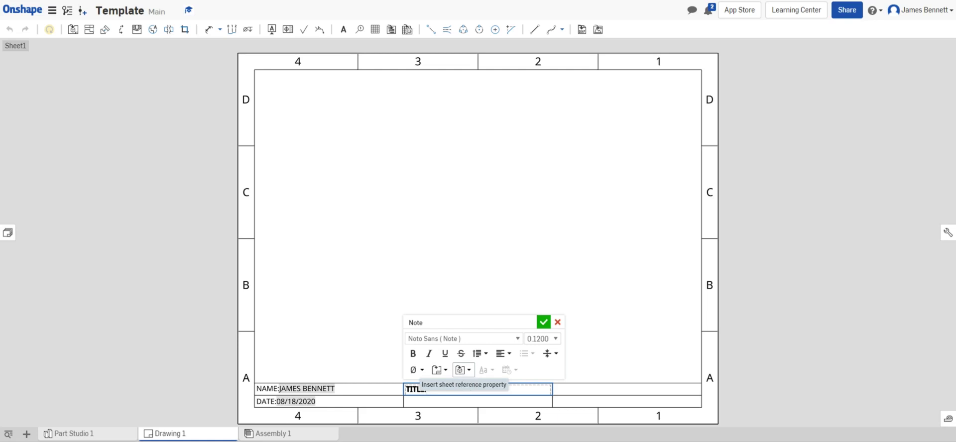
click(462, 372)
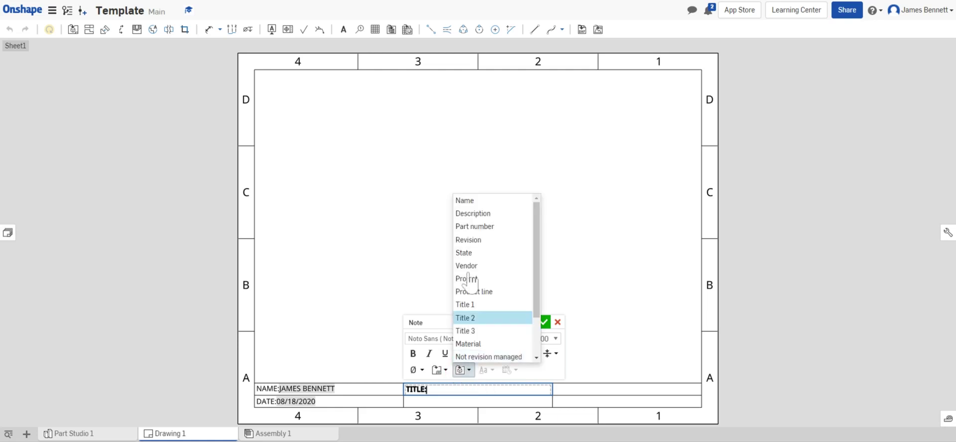
click(471, 202)
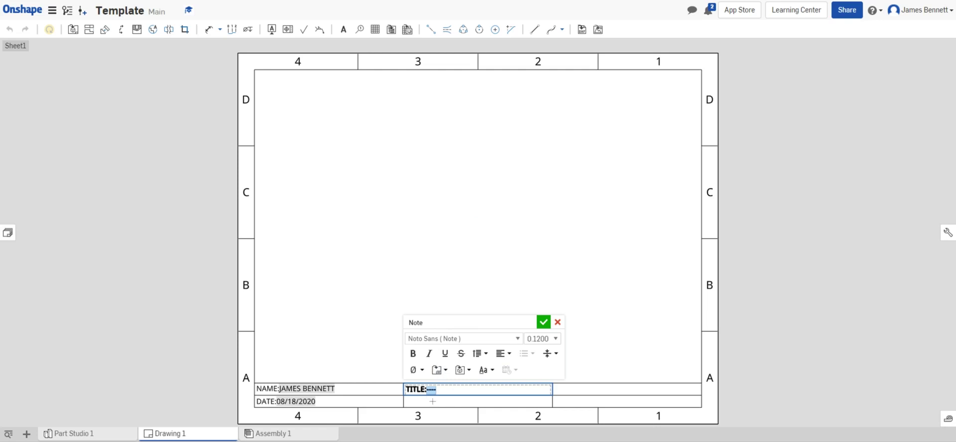
click(544, 323)
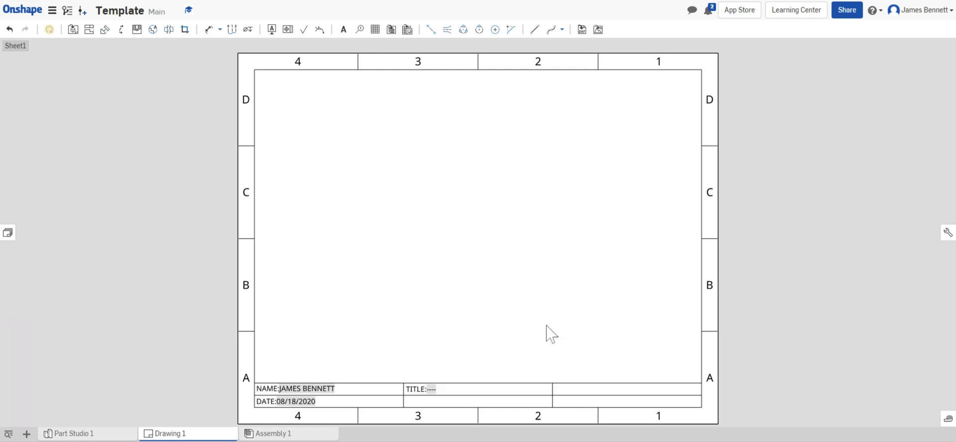
- Enter 'DRAWING:' with the linked Drawing name property in the bottom-middle cell
click(434, 405)
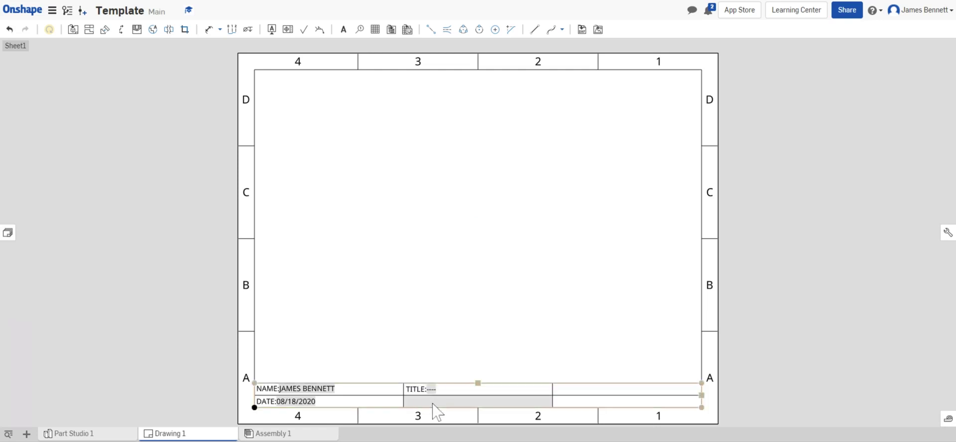
double_click(433, 405)
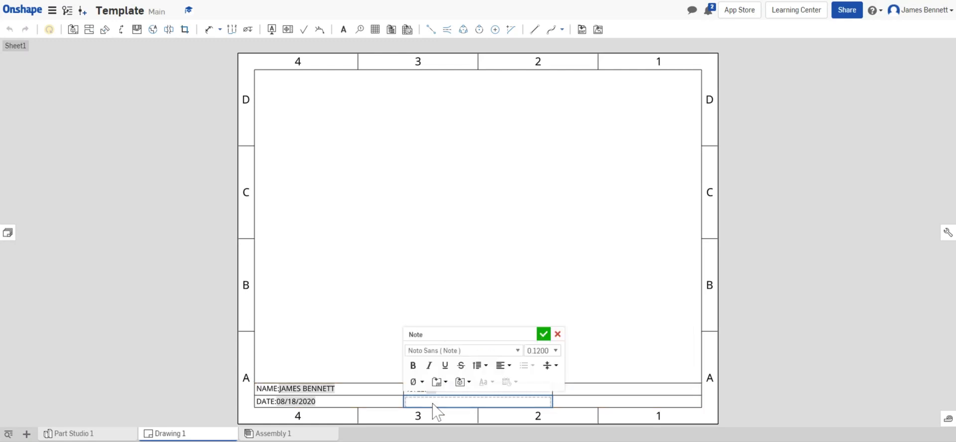
text(Dr4a)
key(BackSpace)
key(BackSpace)
text(RAWINGG)
click(443, 389)
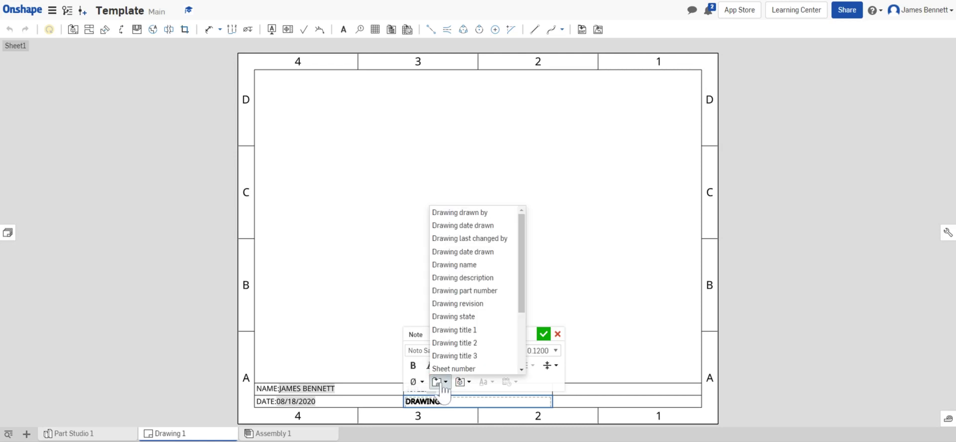
click(459, 269)
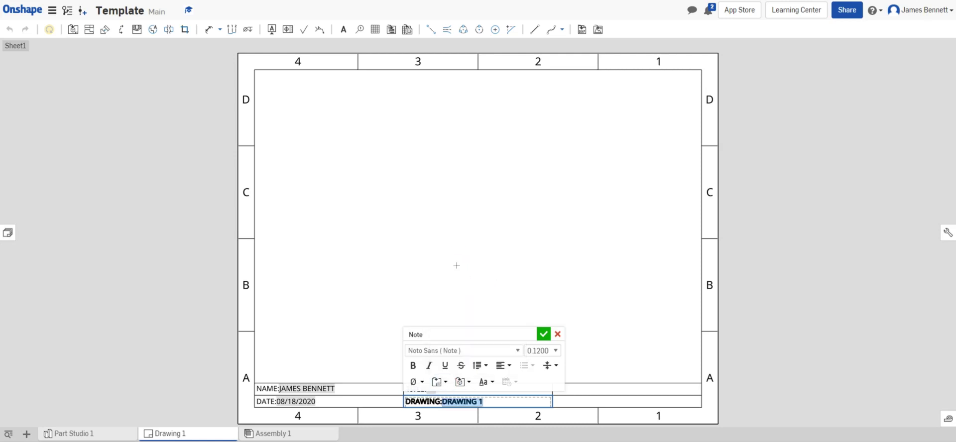
click(544, 335)
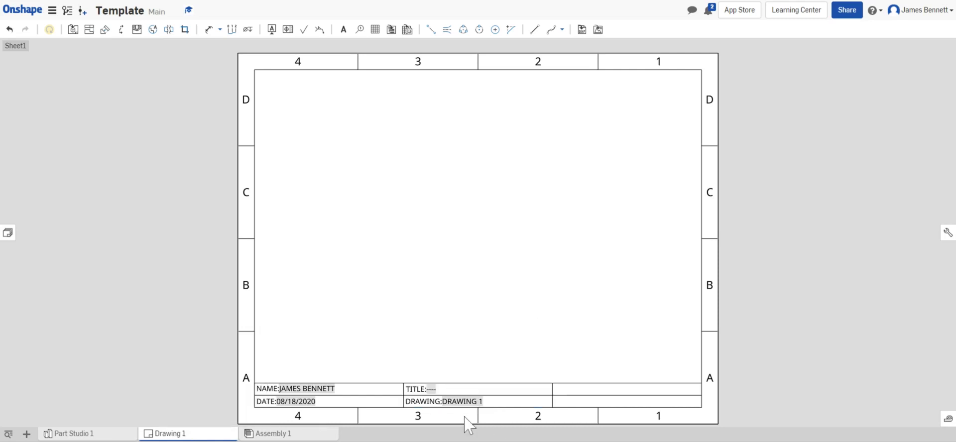
mouse_move(173, 438)
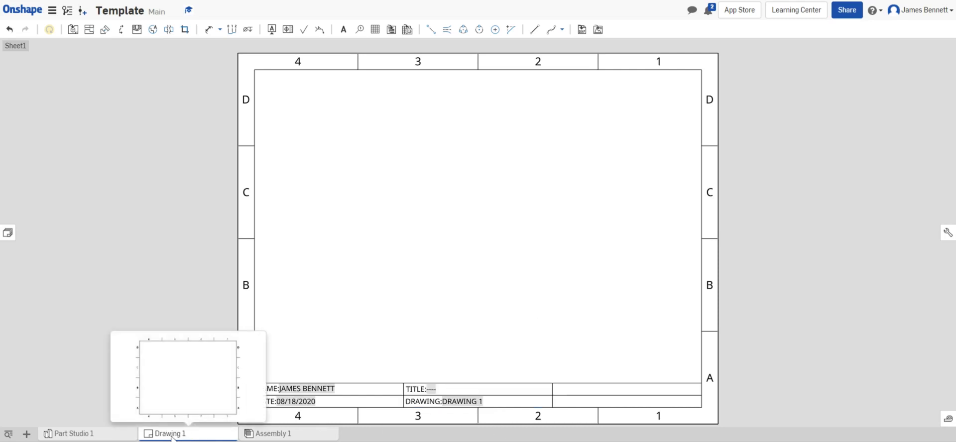
click(423, 401)
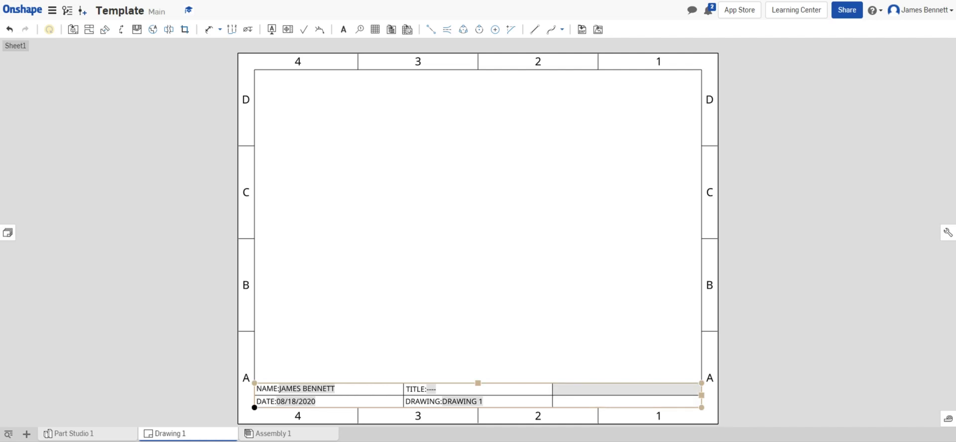
- Type 'MY SCHOOL' in the top-right title-block cell
double_click(573, 392)
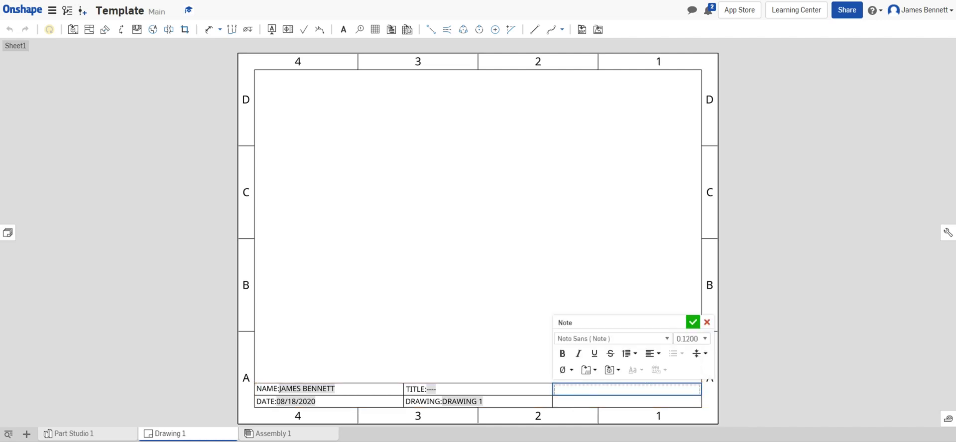
text(MY SCHOOL)
click(693, 322)
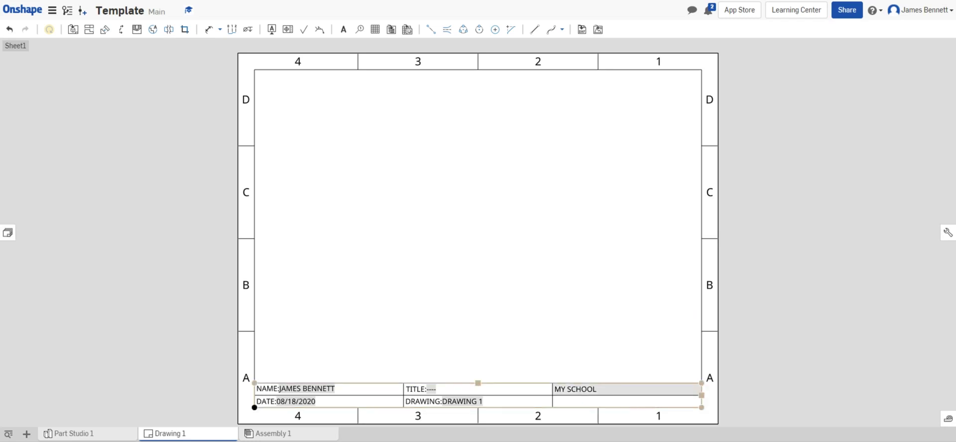
- Type 'CLASS PERIOD: 1' in the bottom-right title-block cell
double_click(581, 400)
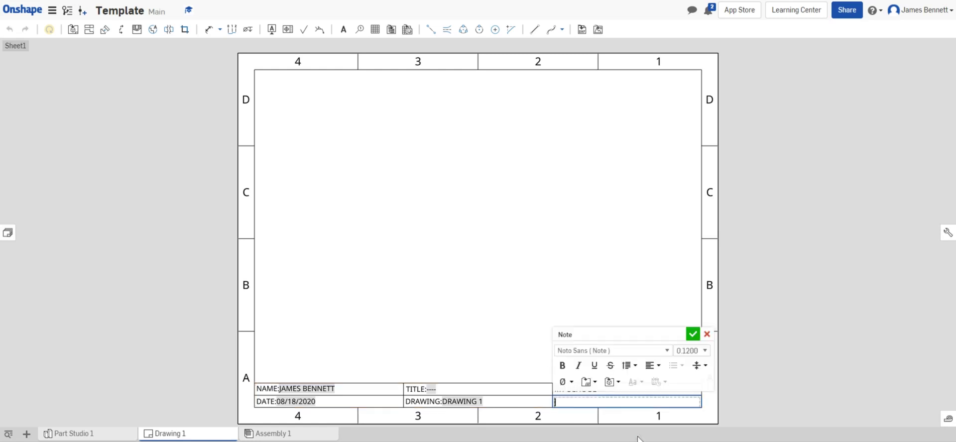
text(CLASS PERIOD: 1)
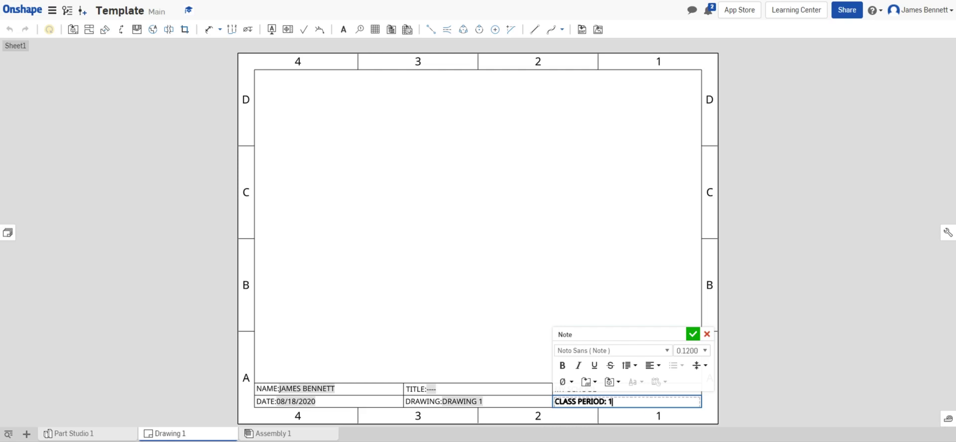
click(692, 336)
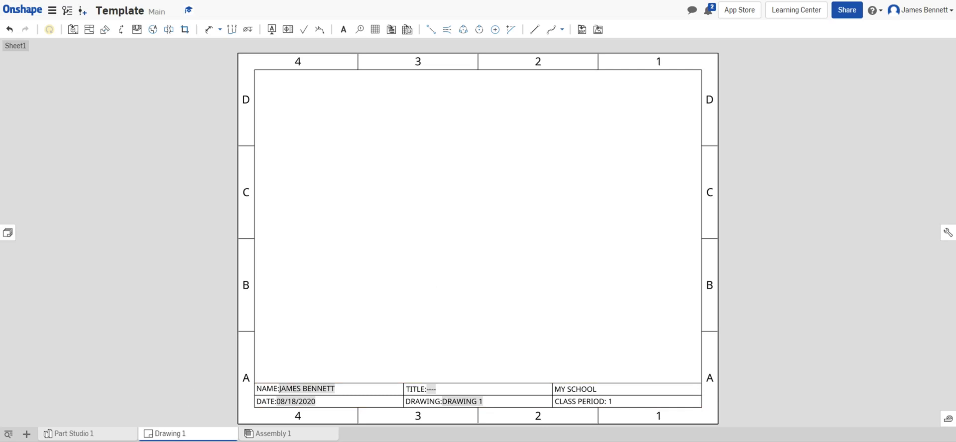
mouse_move(192, 436)
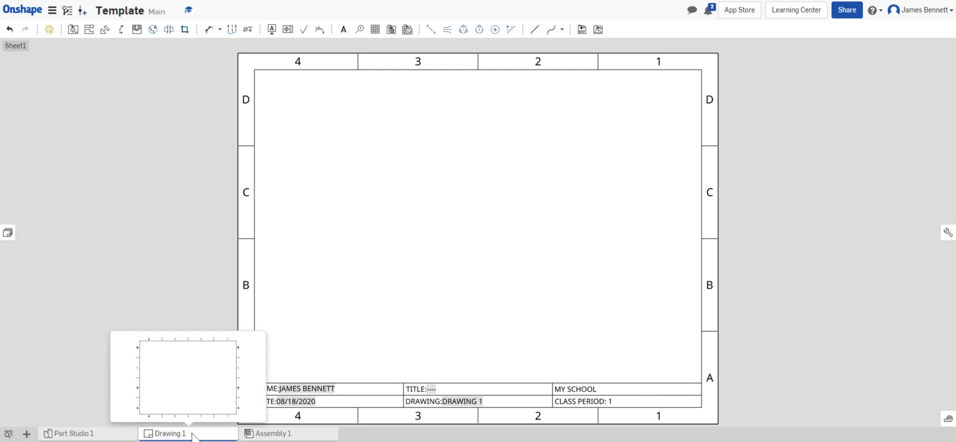
- Export Drawing 1 in DWT format under the file name Custom_A_Template
right_click(193, 436)
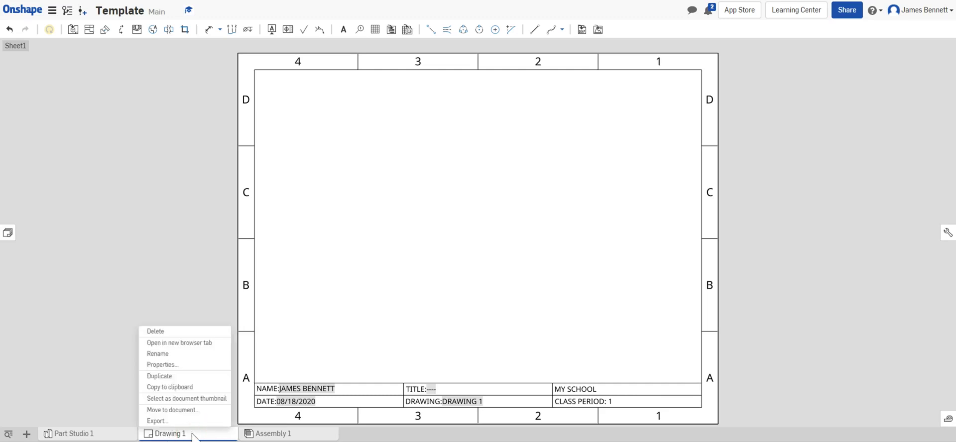
click(157, 421)
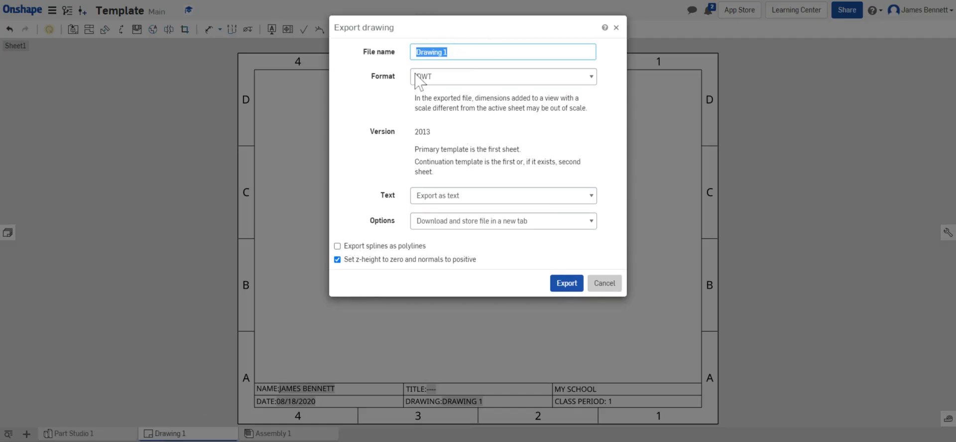
click(453, 51)
drag(449, 51, 409, 51)
text(Custom)
text(_A))
text(Template)
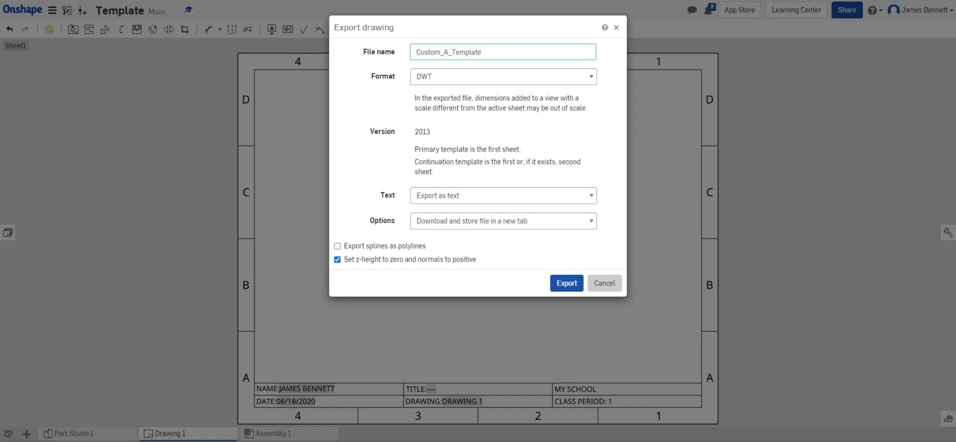
double_click(423, 52)
double_click(446, 52)
double_click(455, 52)
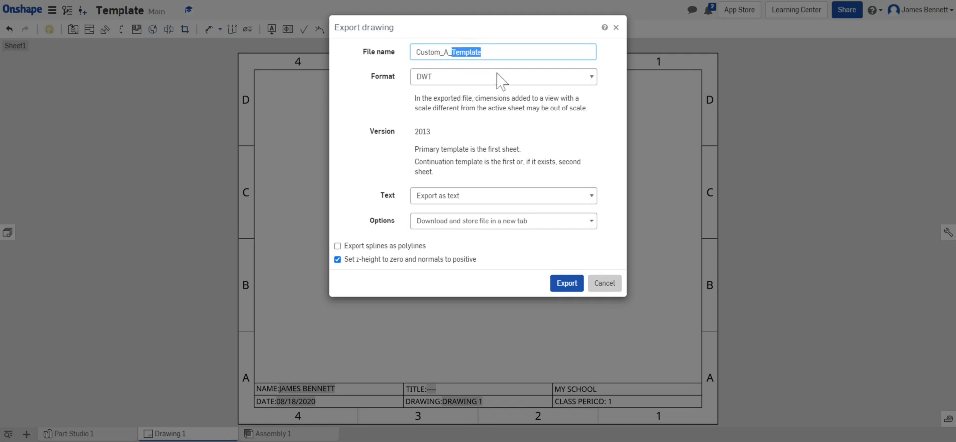
key(Tab)
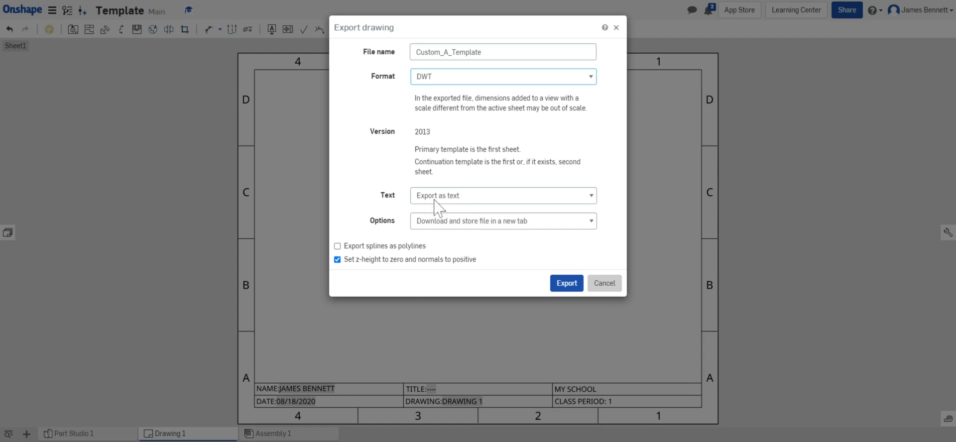
click(591, 222)
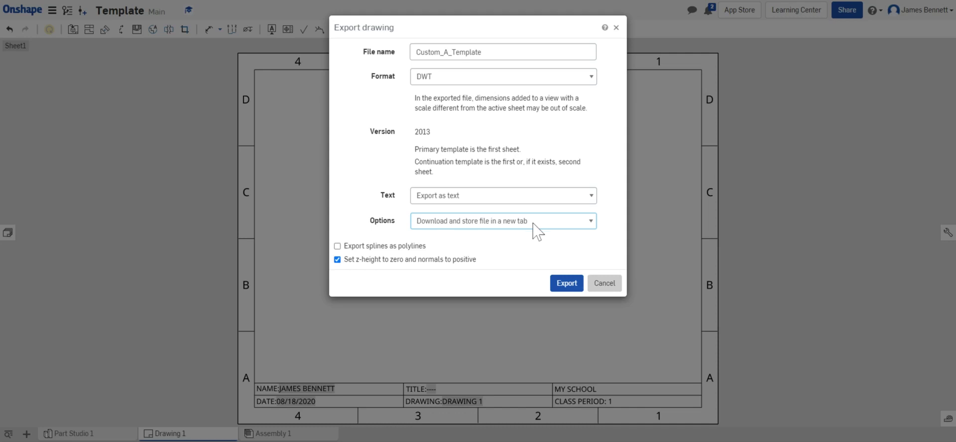
click(562, 283)
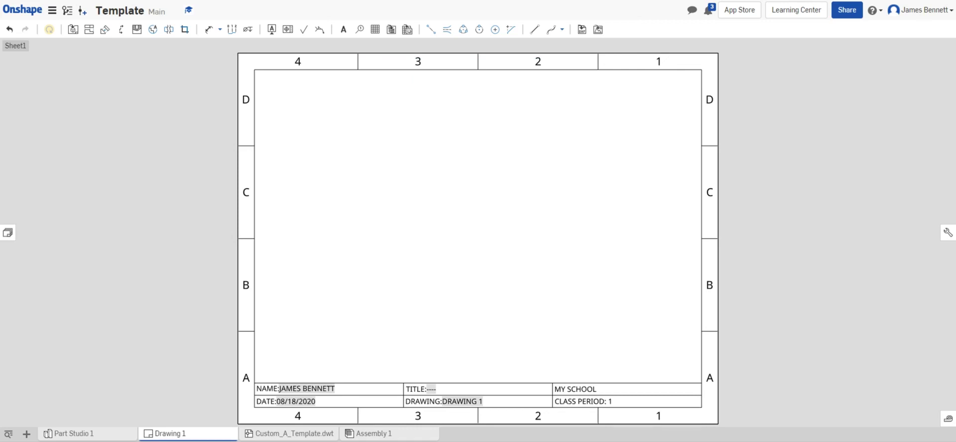
- Create a new drawing and filter its templates to Created by me, showing Custom_A_Template.dwt
click(27, 434)
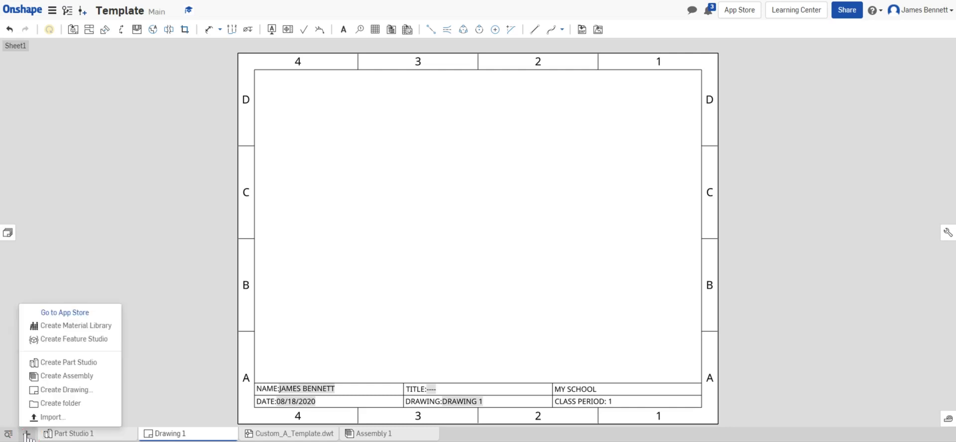
click(50, 390)
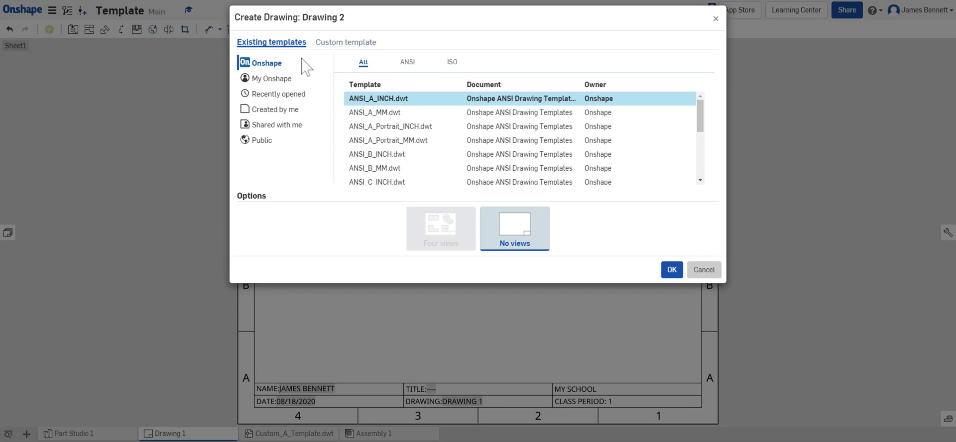
click(274, 111)
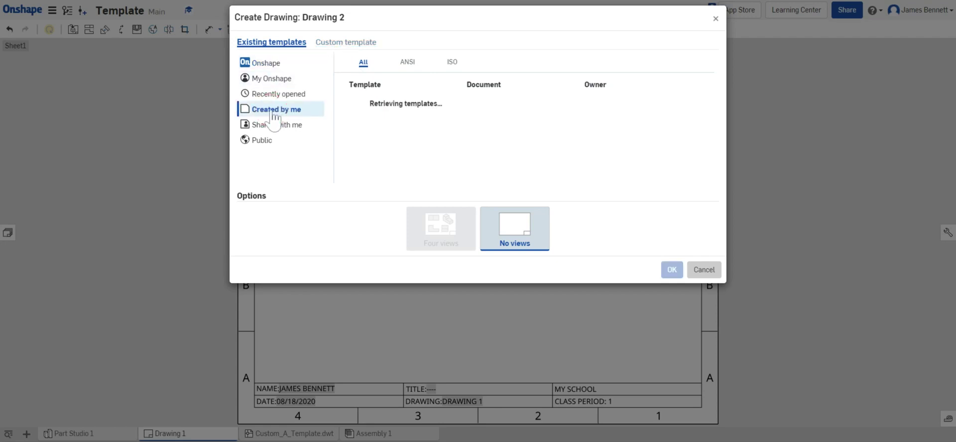